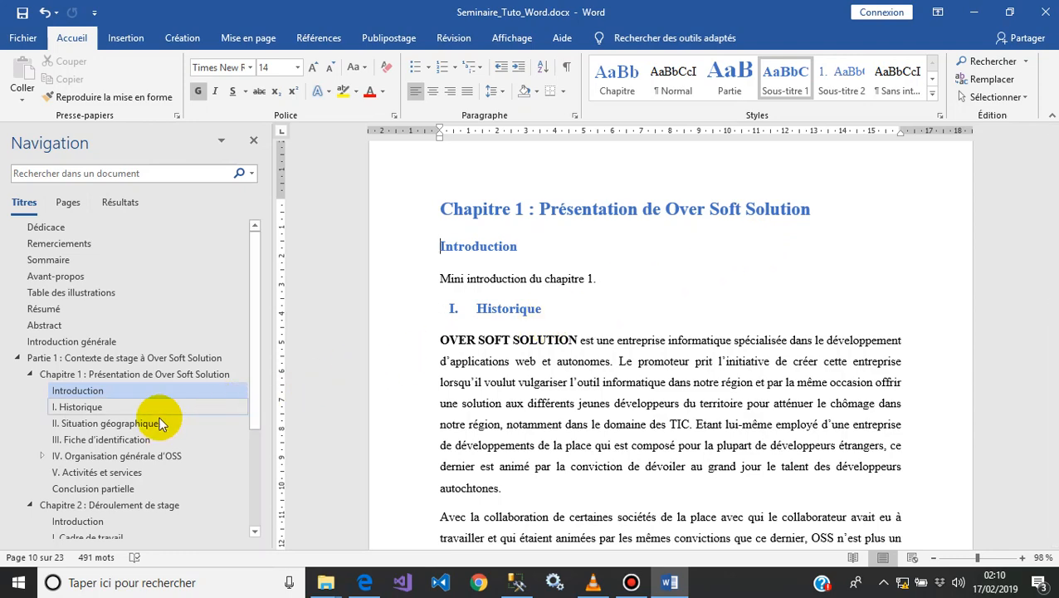
Insert a table with two columns and two rows in the empty paragraph under the heading "Fiche d'identification".
left_click(122, 440)
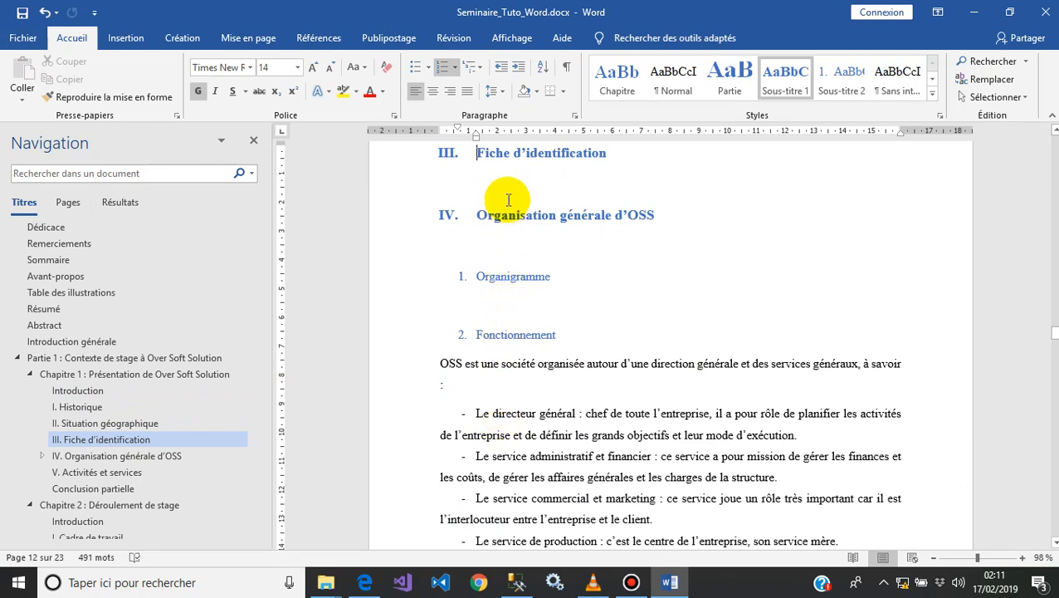
left_click(505, 183)
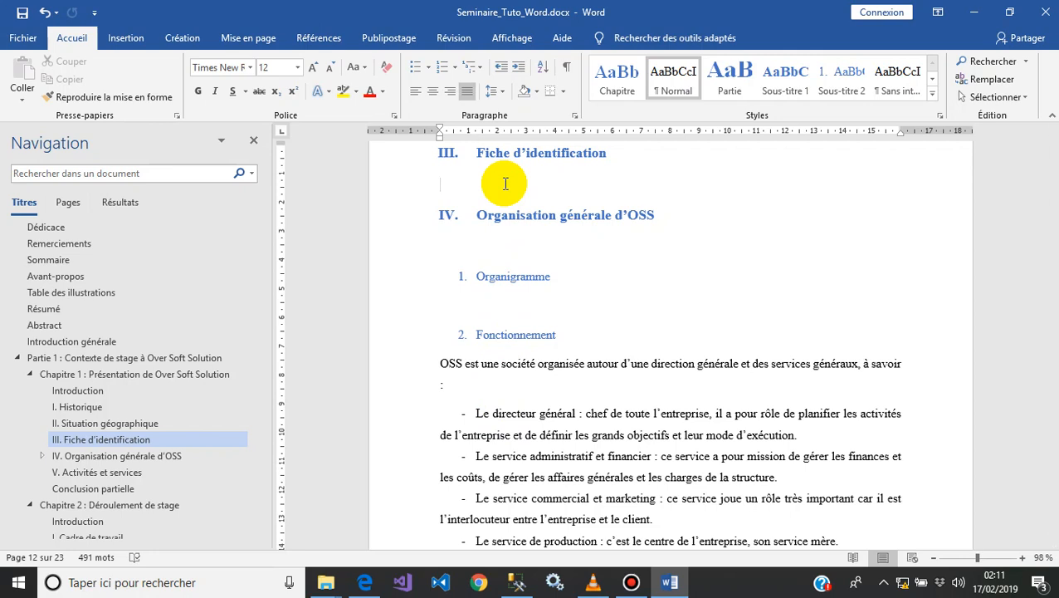
left_click(459, 184)
left_click(117, 37)
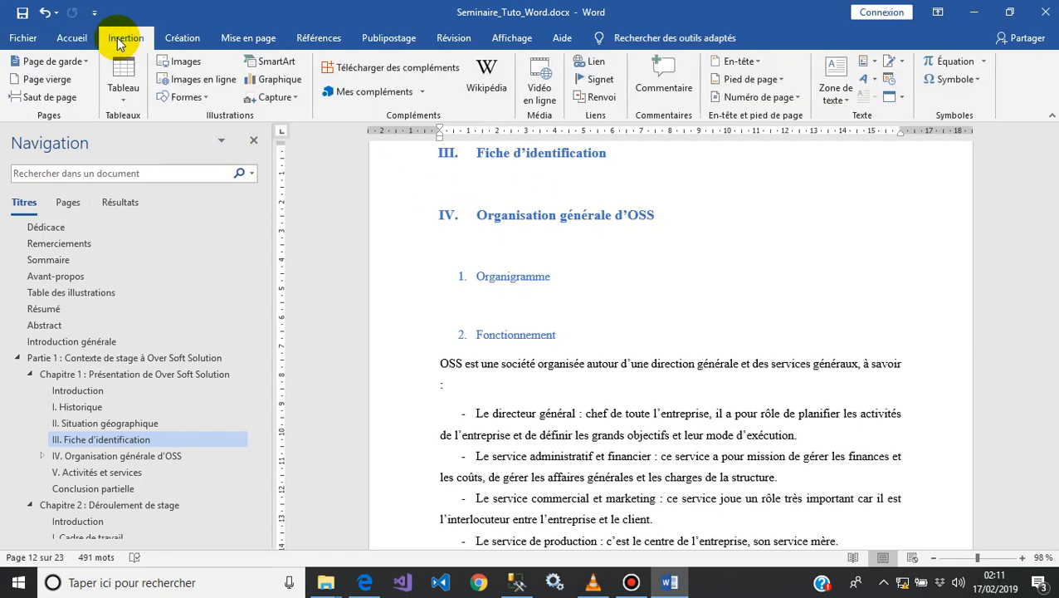
left_click(119, 95)
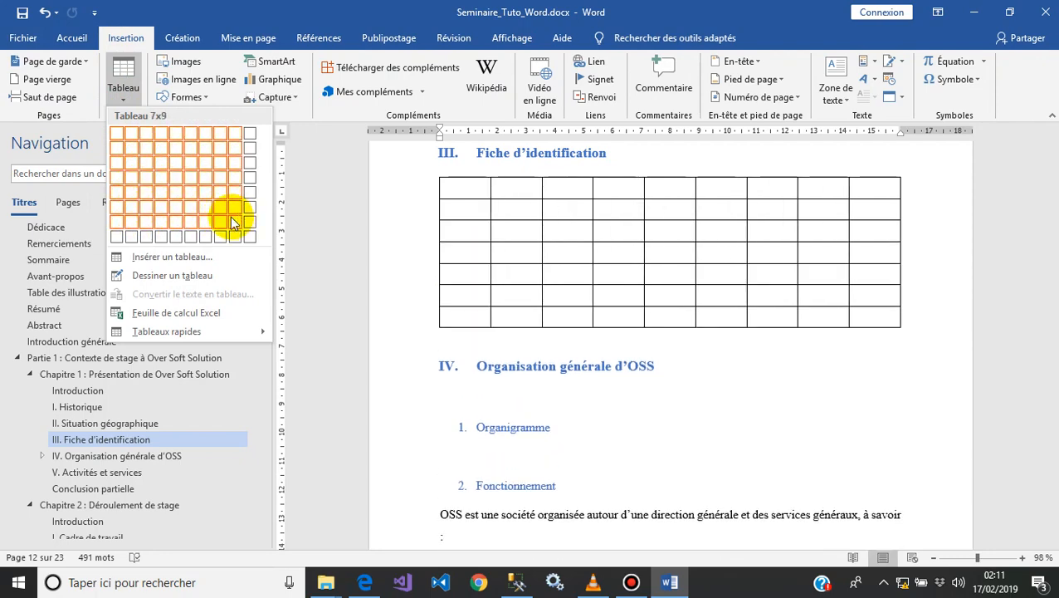
left_click(130, 155)
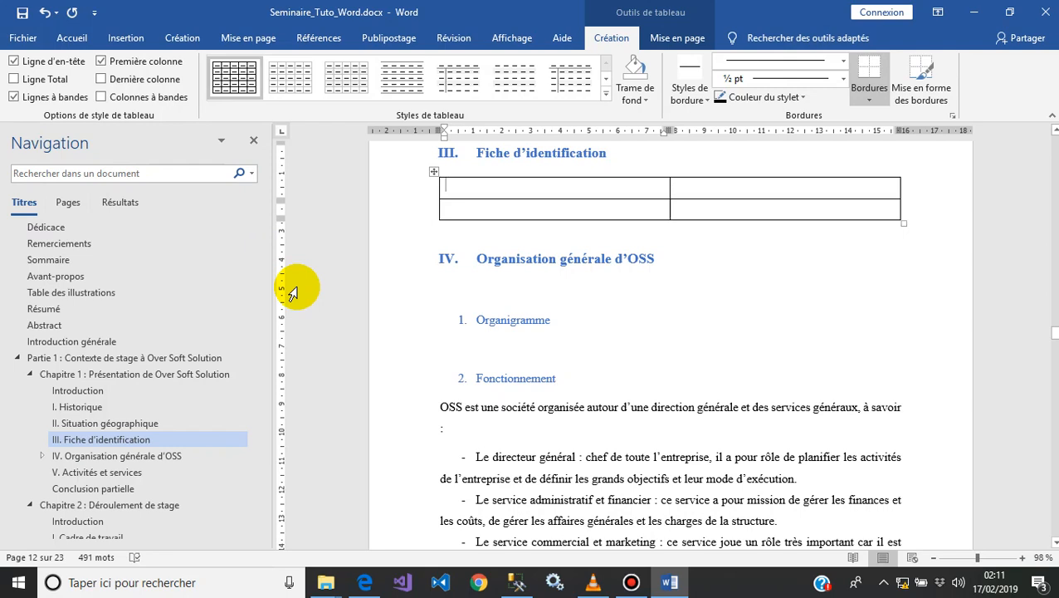
Enter filler text in both first-row cells and the second row's right cell, and clear the contents of the whole table.
type("fenfeonu")
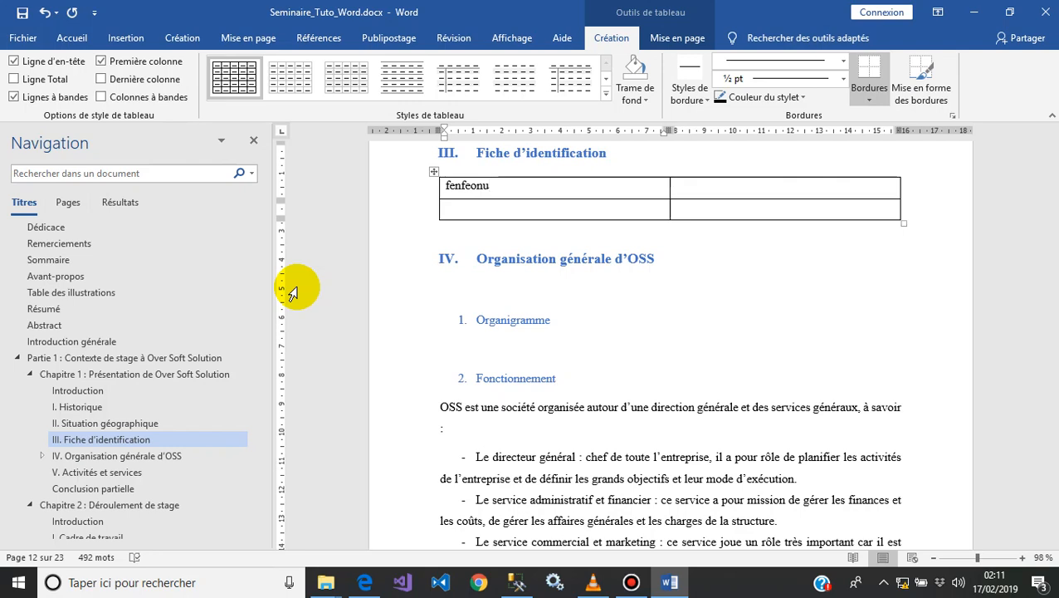
key("Tab")
type("gdgjn")
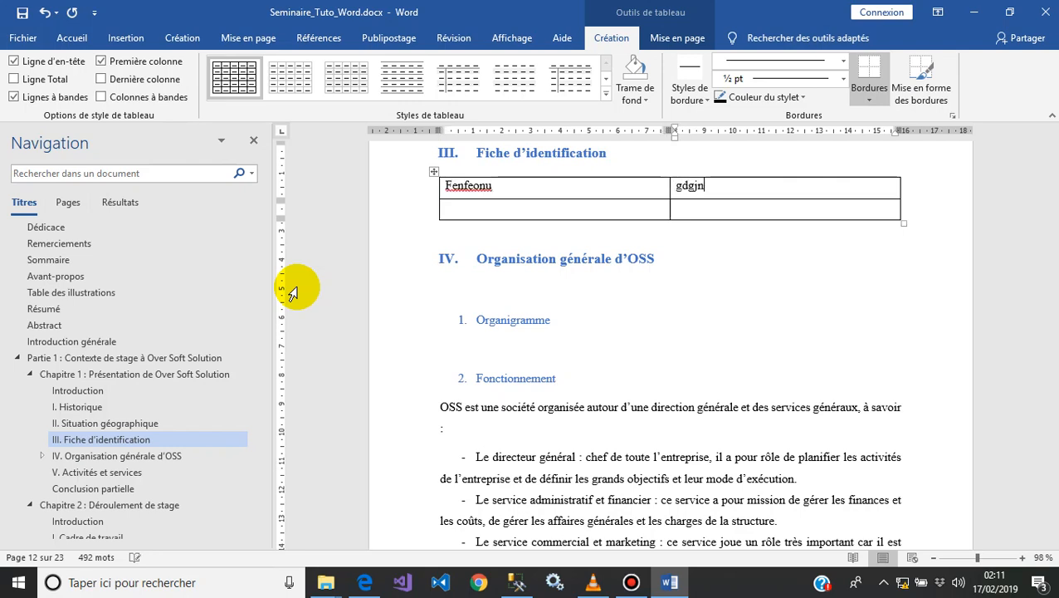
type("g")
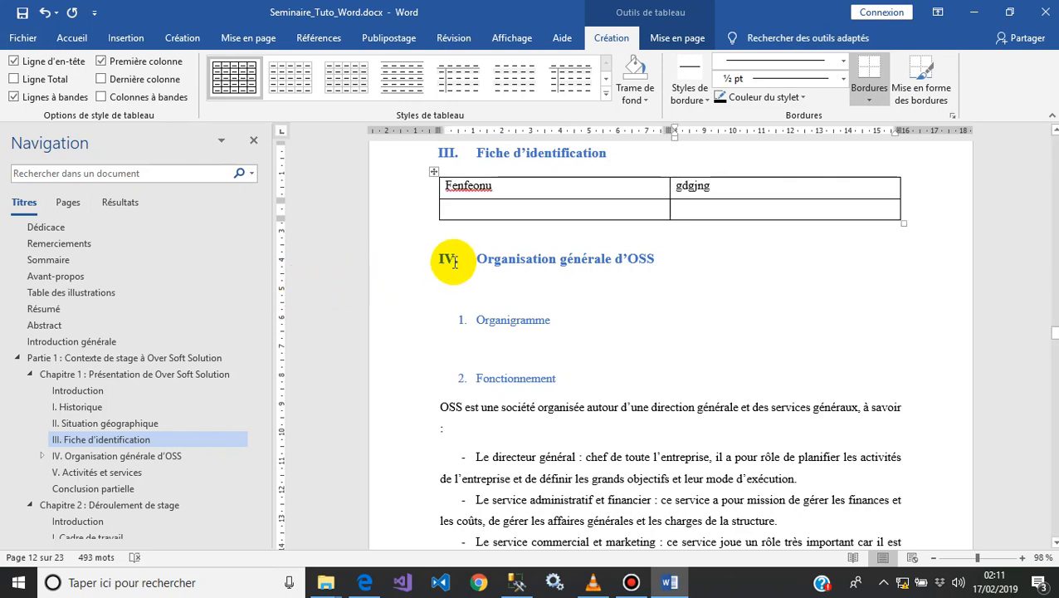
left_click(732, 209)
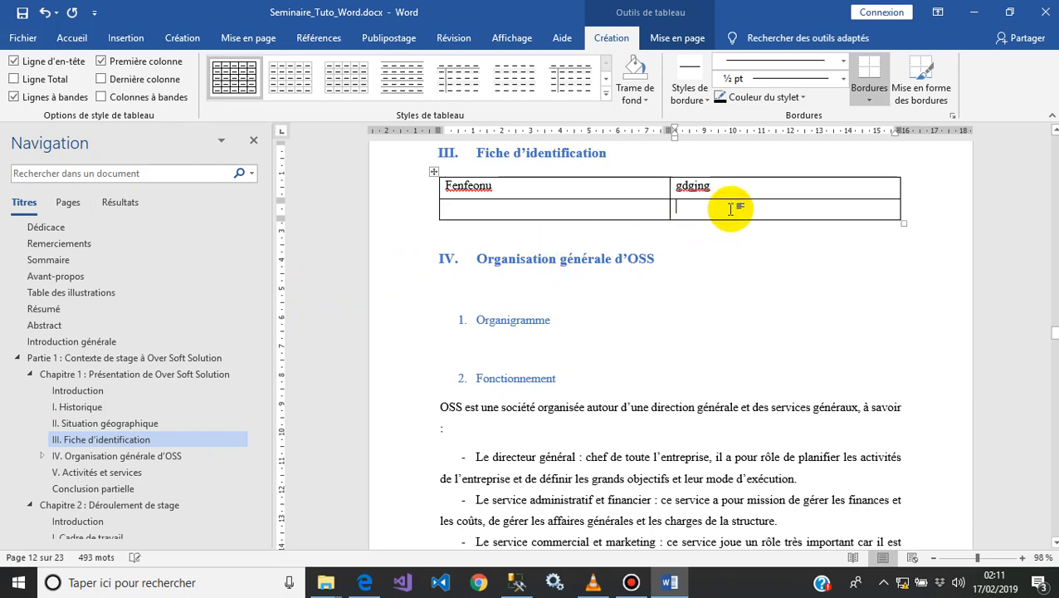
type("gsjgisbgjs")
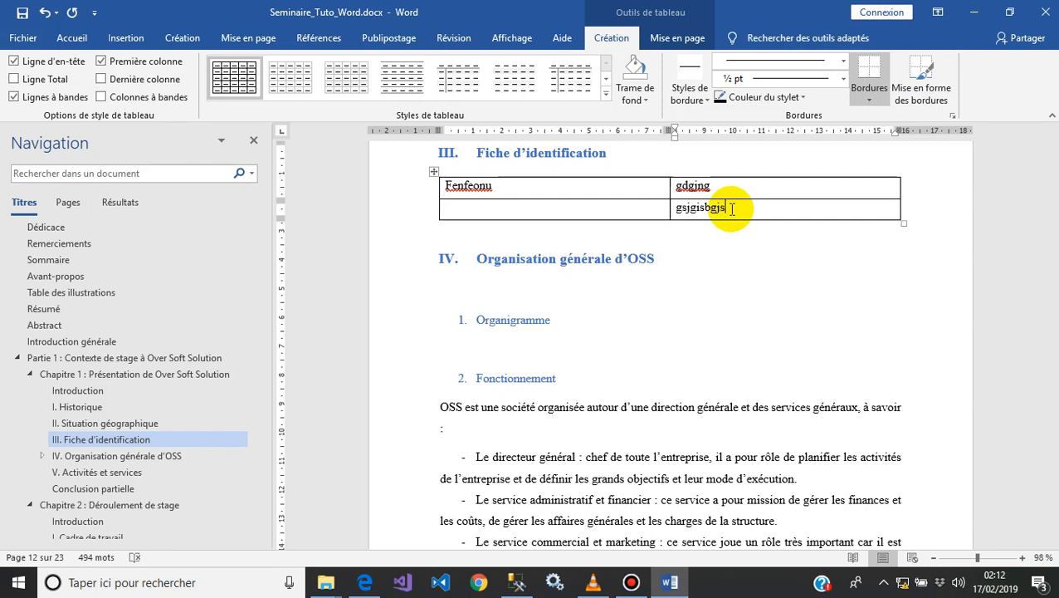
left_click(432, 173)
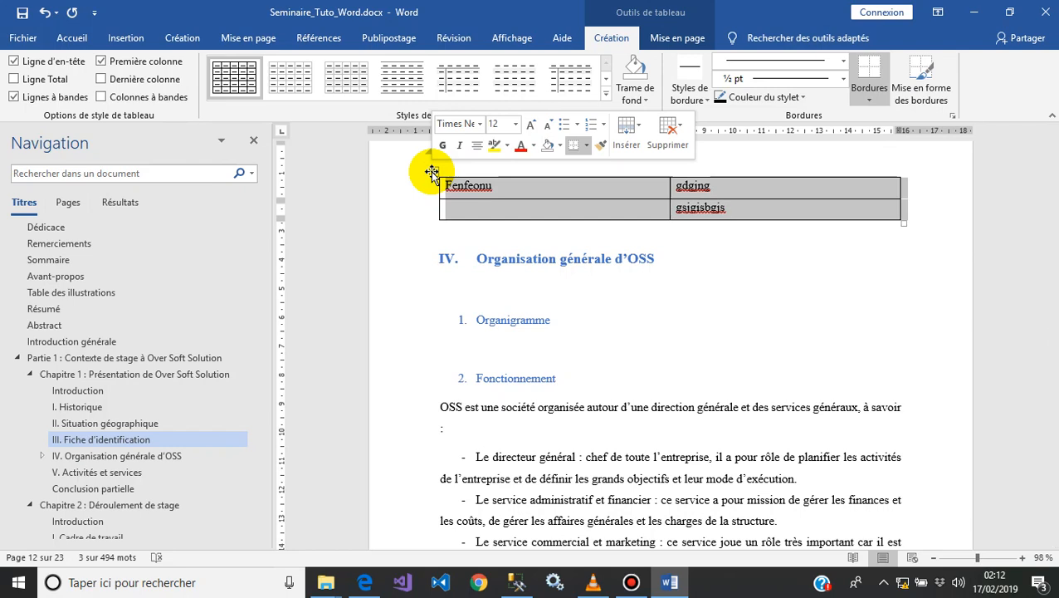
key("Delete")
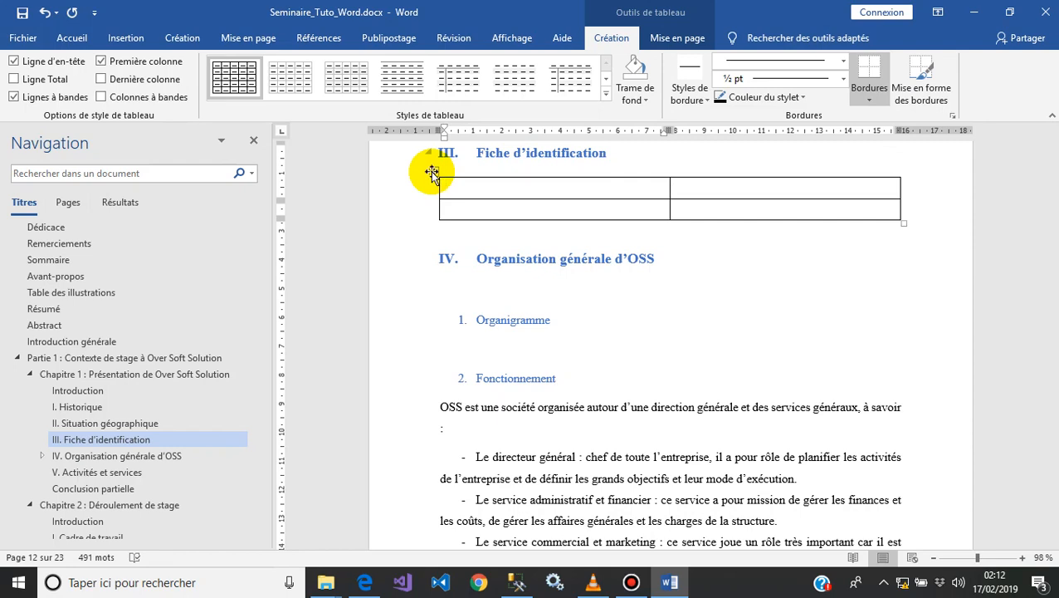
Fill the table's first row with "SIGLE" and "OSS".
type("SI")
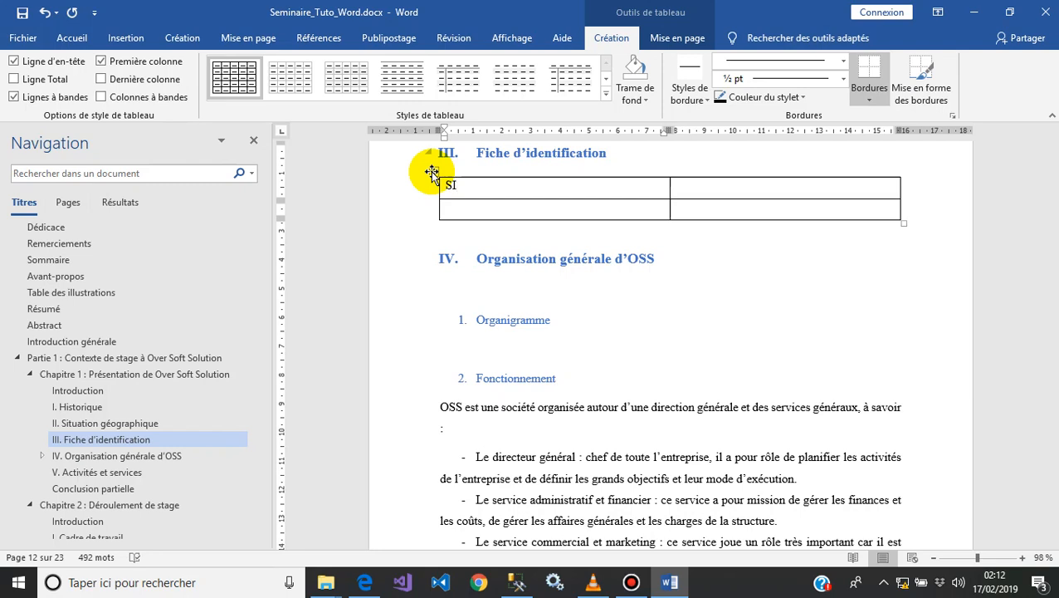
type("GLE")
key("Tab")
type("OS")
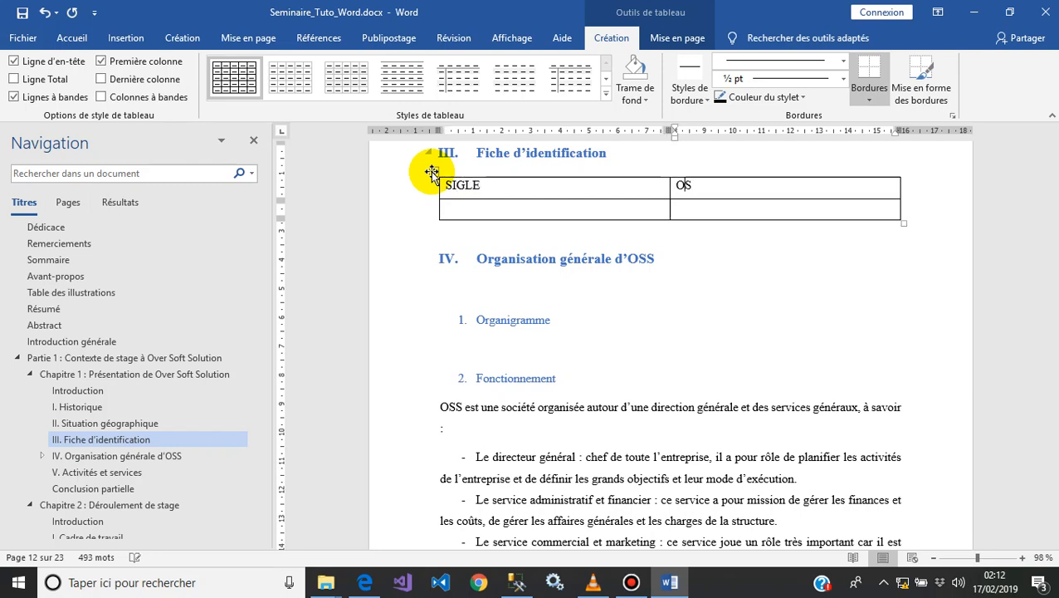
type("S")
Fill the table's second row with "RAISON SOCIALE" and "OVER SOFT SOLUTION".
key("Tab")
type("RAIS")
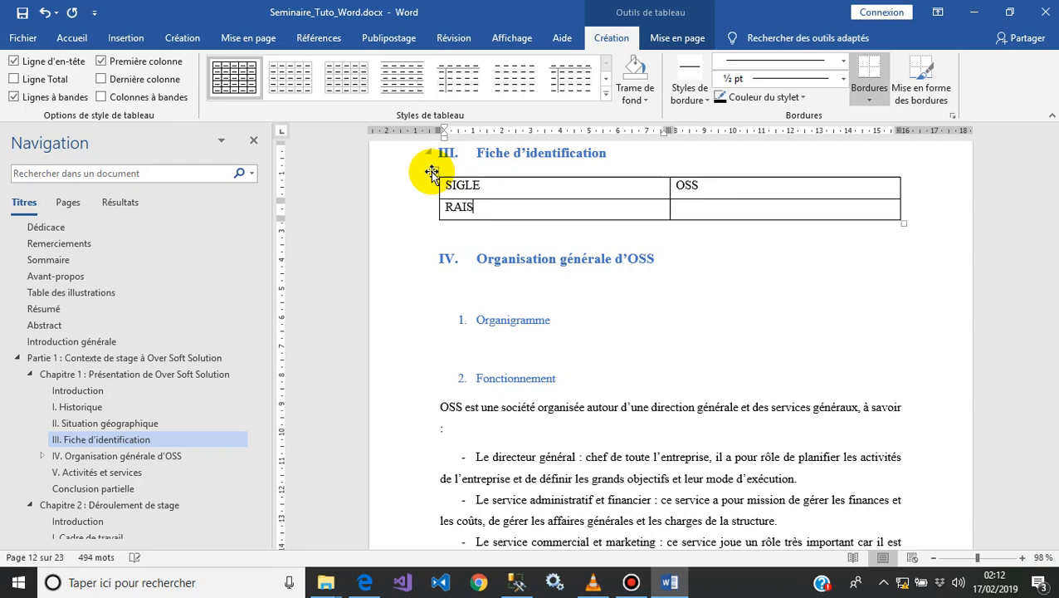
type("ON SOCIALE")
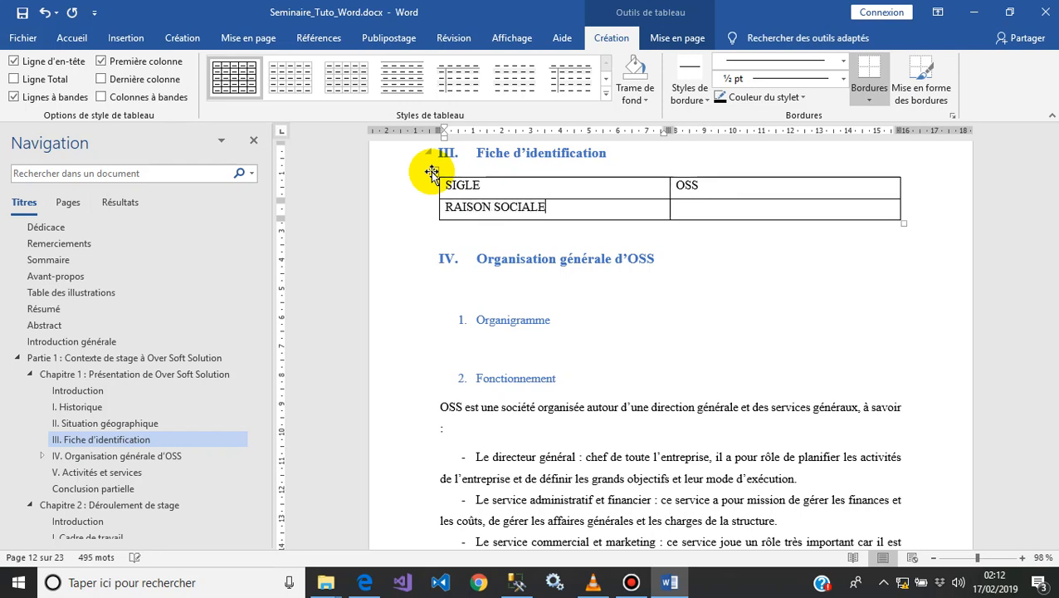
key("Tab")
type("OVER S")
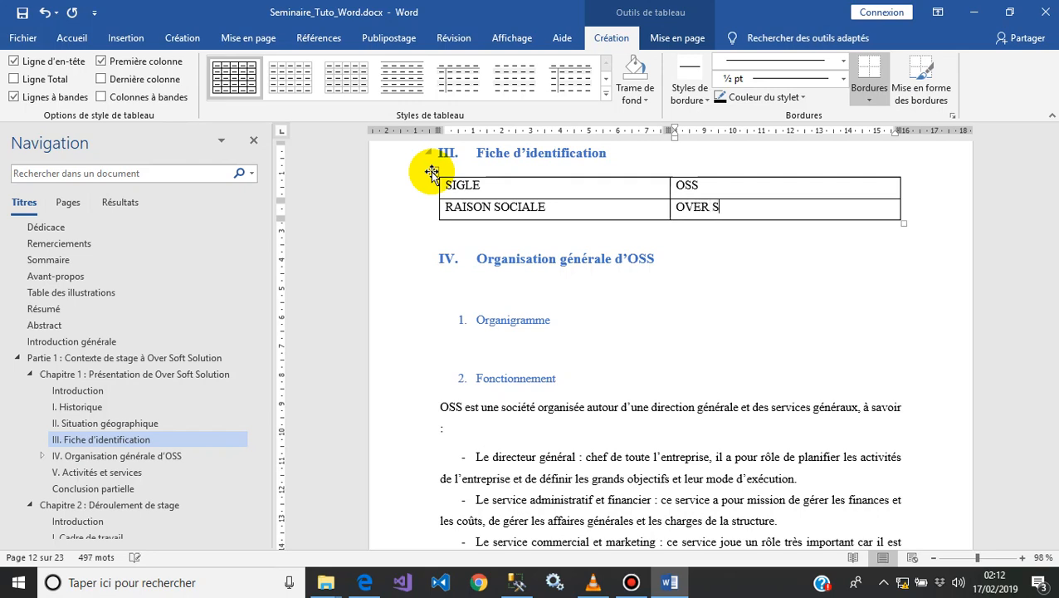
type("OFT SOLUTION")
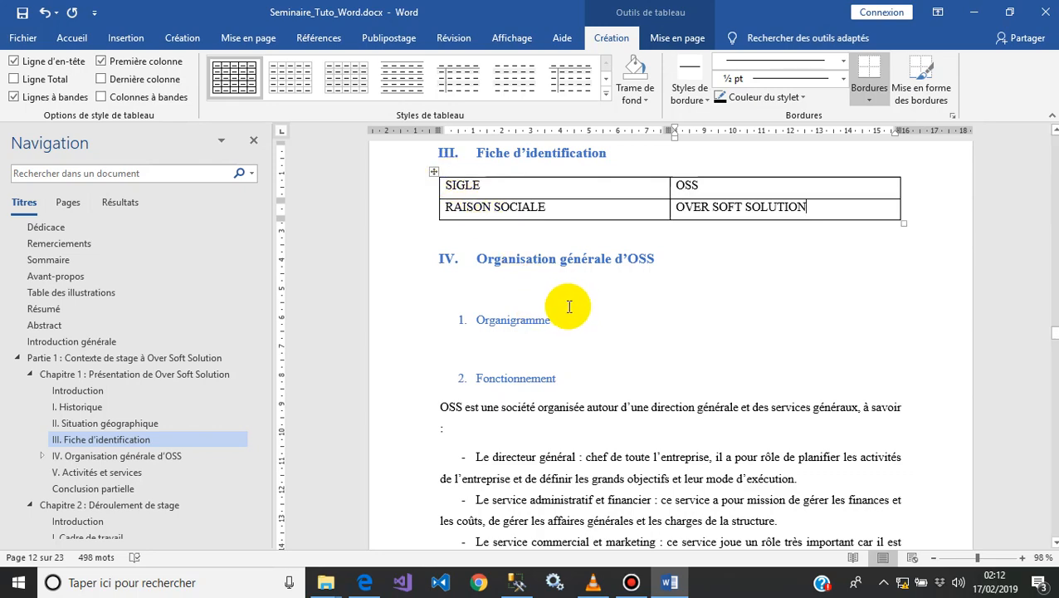
Select the whole identification table to view its contextual table tools.
left_click(568, 306)
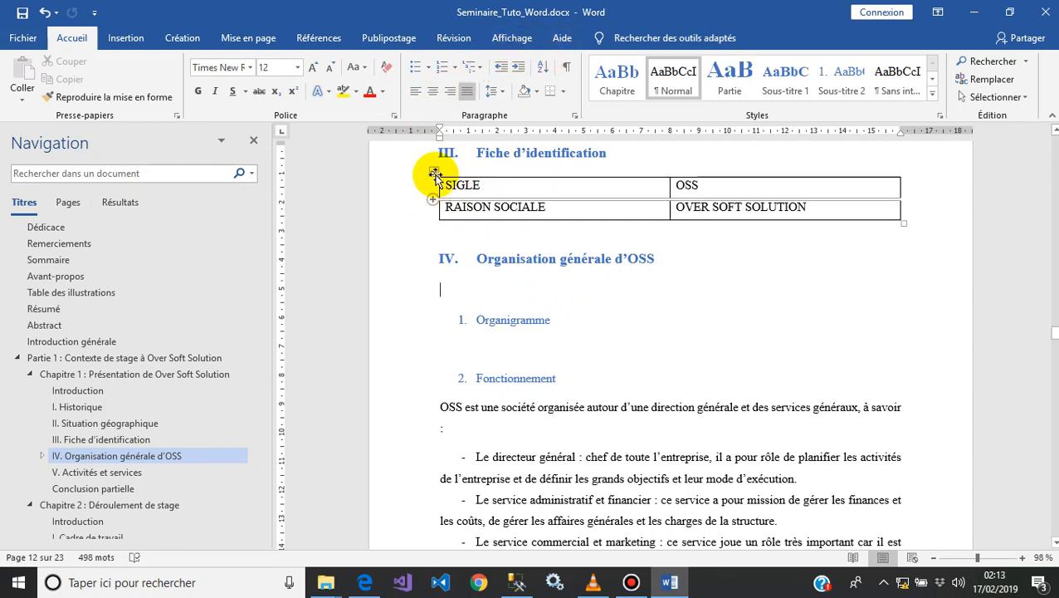
left_click(436, 172)
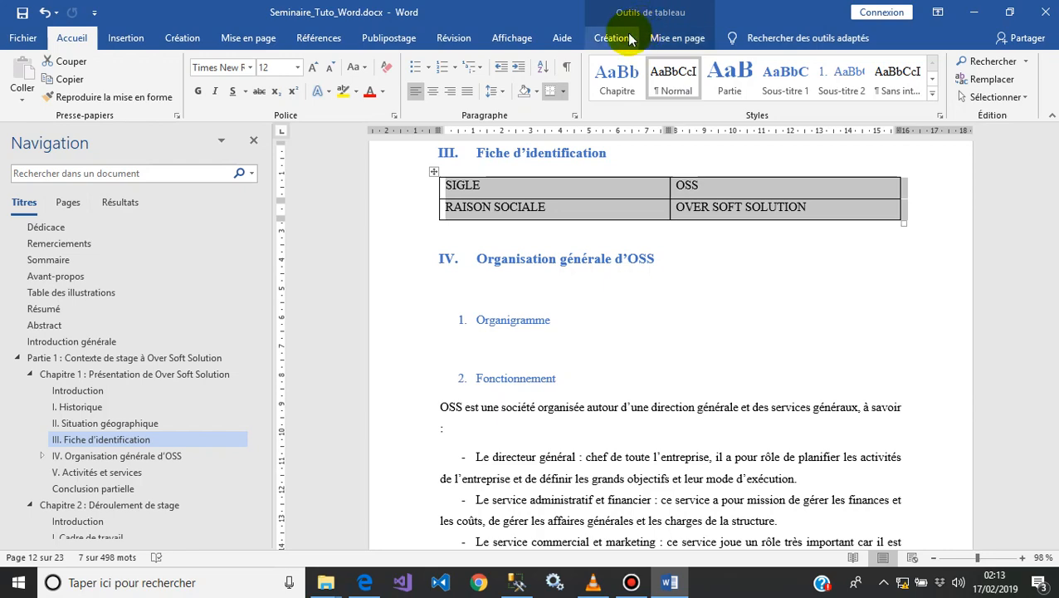
left_click(734, 209)
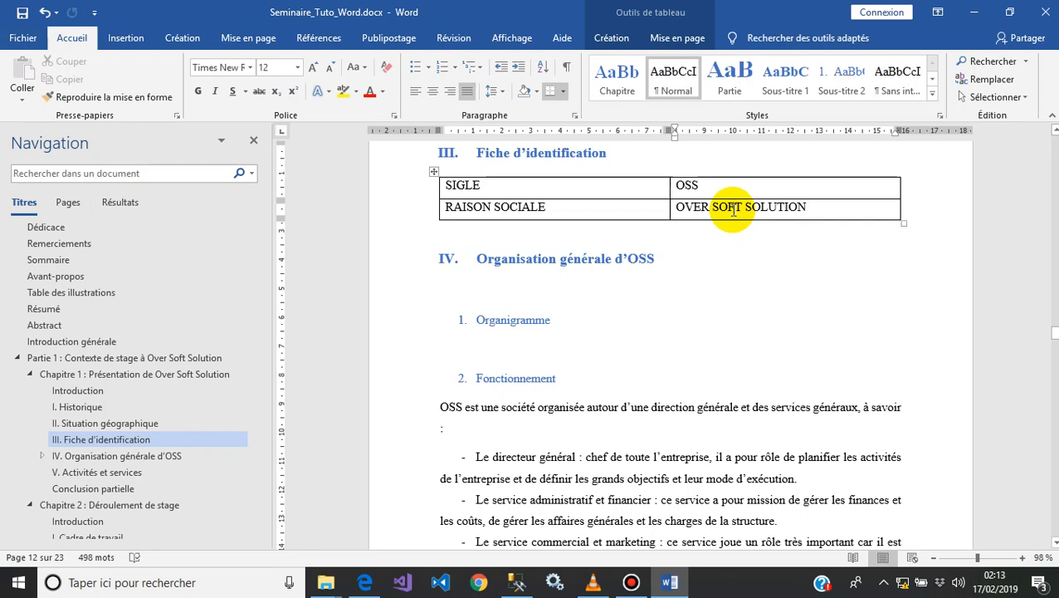
Insert a new row below the "RAISON SOCIALE" row of the identification table.
left_click(817, 211)
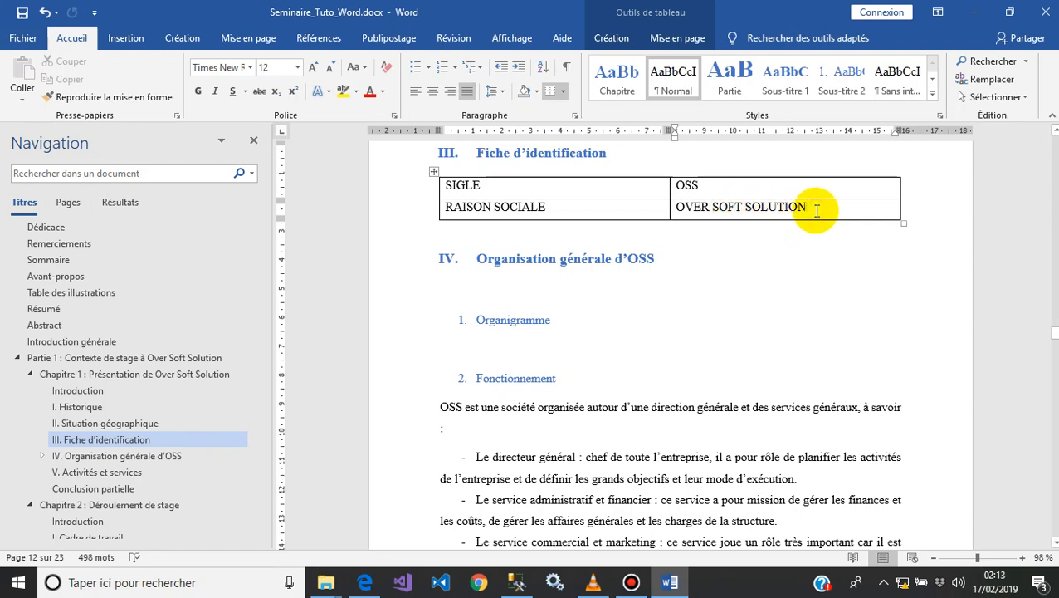
right_click(817, 210)
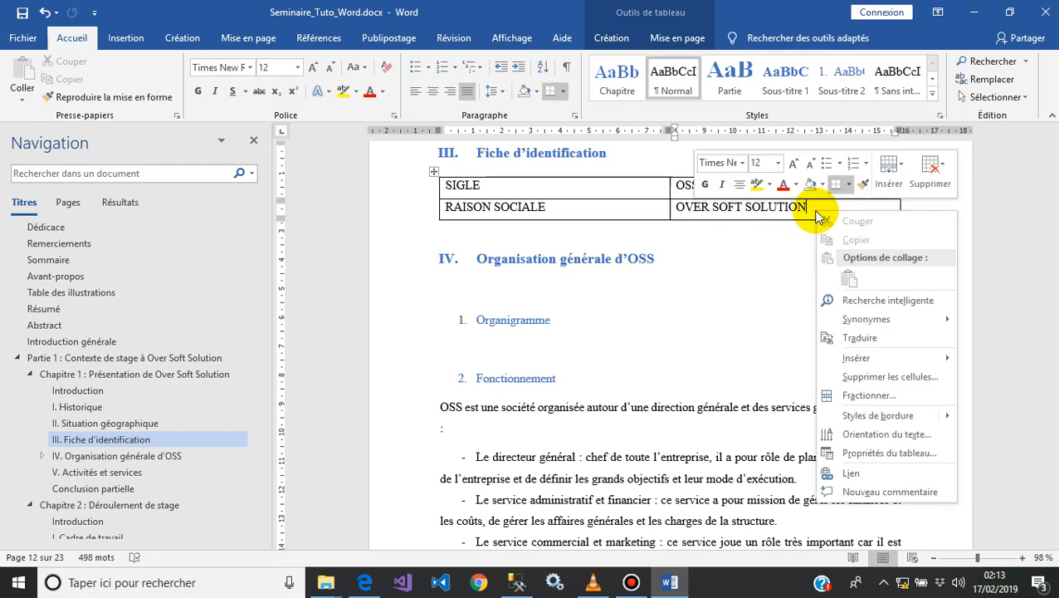
left_click(891, 183)
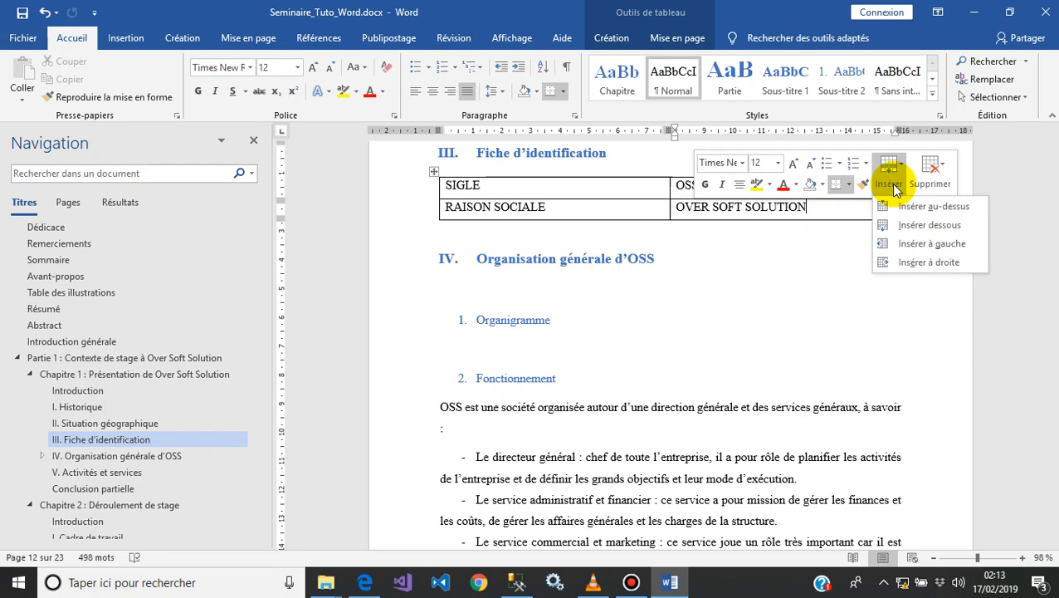
left_click(922, 225)
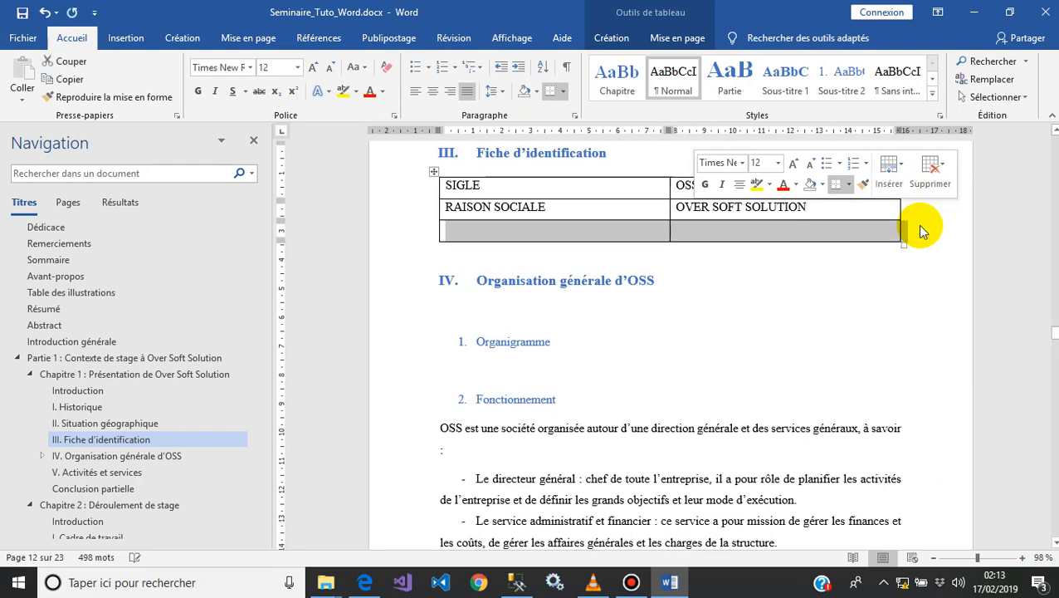
Insert another row above the empty last row of the identification table.
left_click(854, 227)
right_click(853, 228)
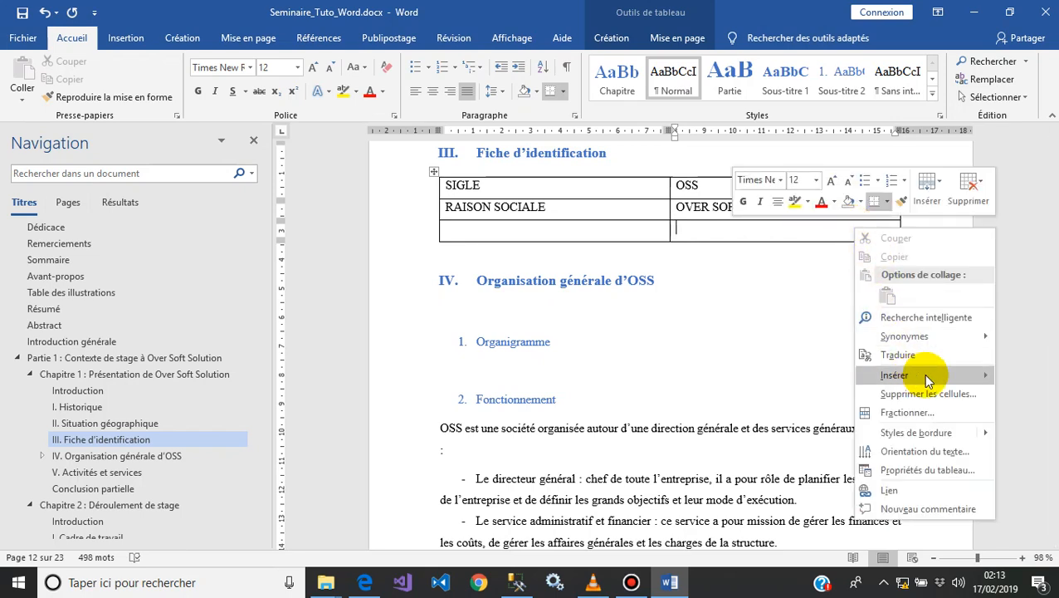
mouse_move(914, 375)
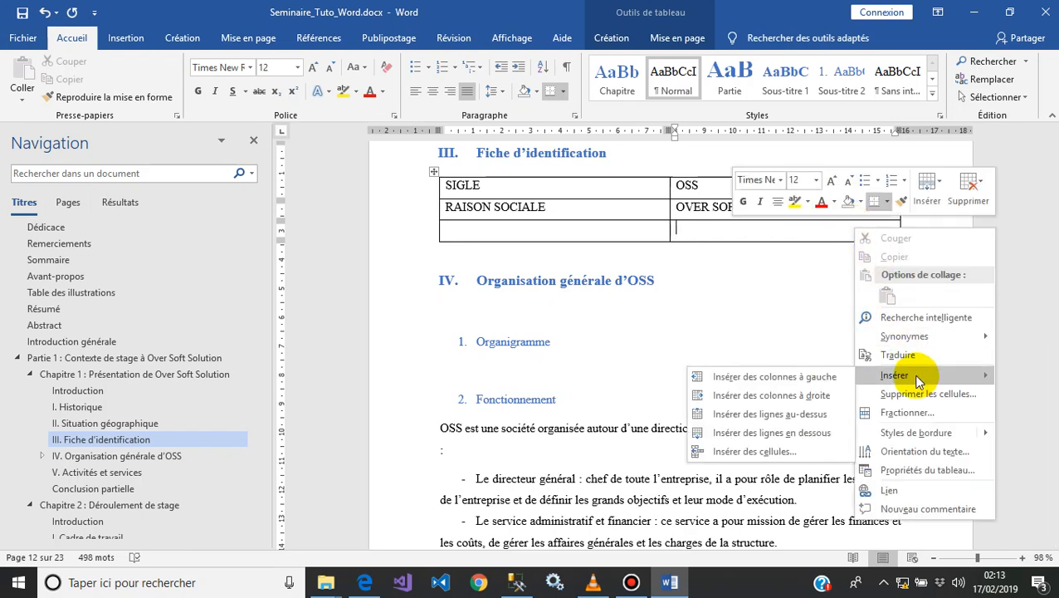
left_click(795, 423)
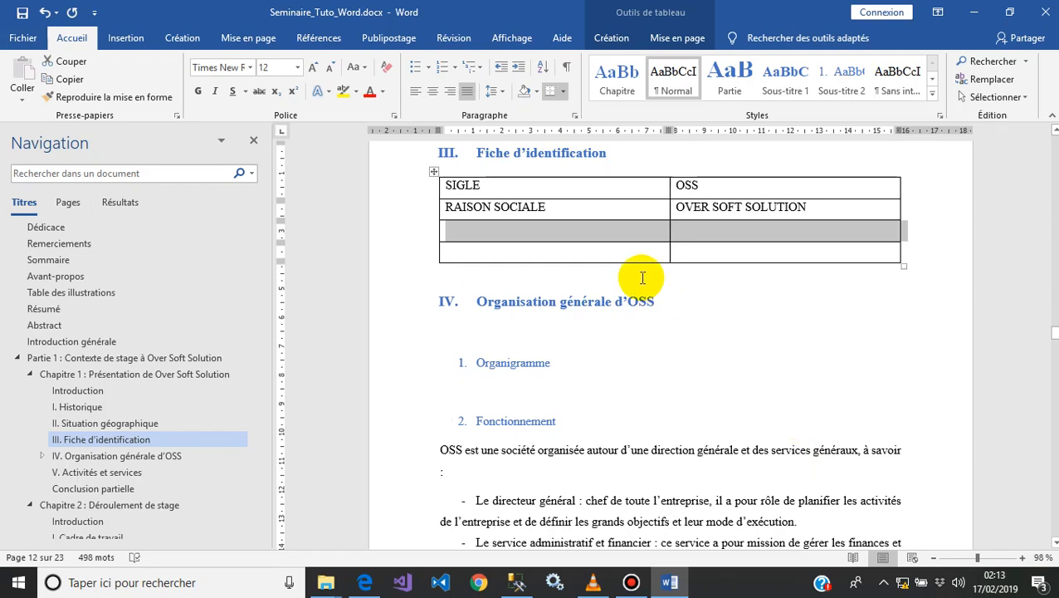
Fill the table's third row with "CAPITAL" and "100 000 XAF".
left_click(604, 229)
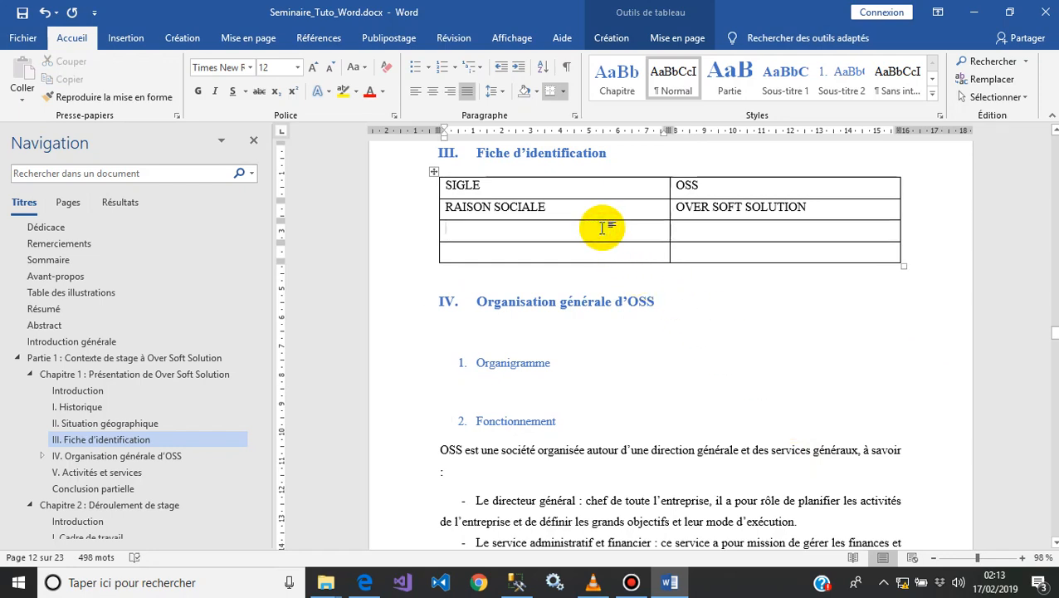
type("CAPITA")
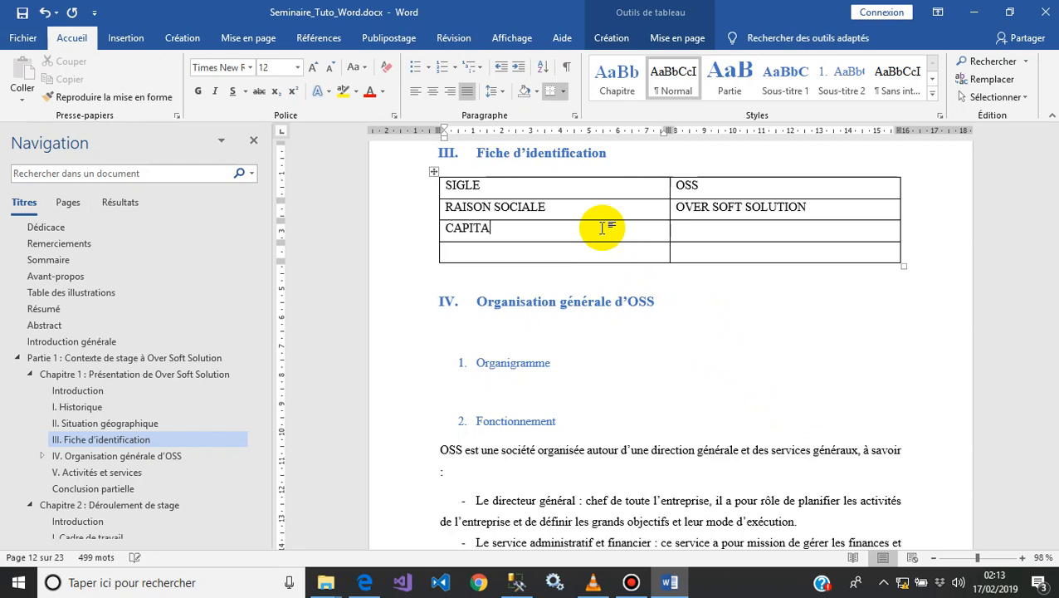
type("L")
key("Tab")
type("100 0")
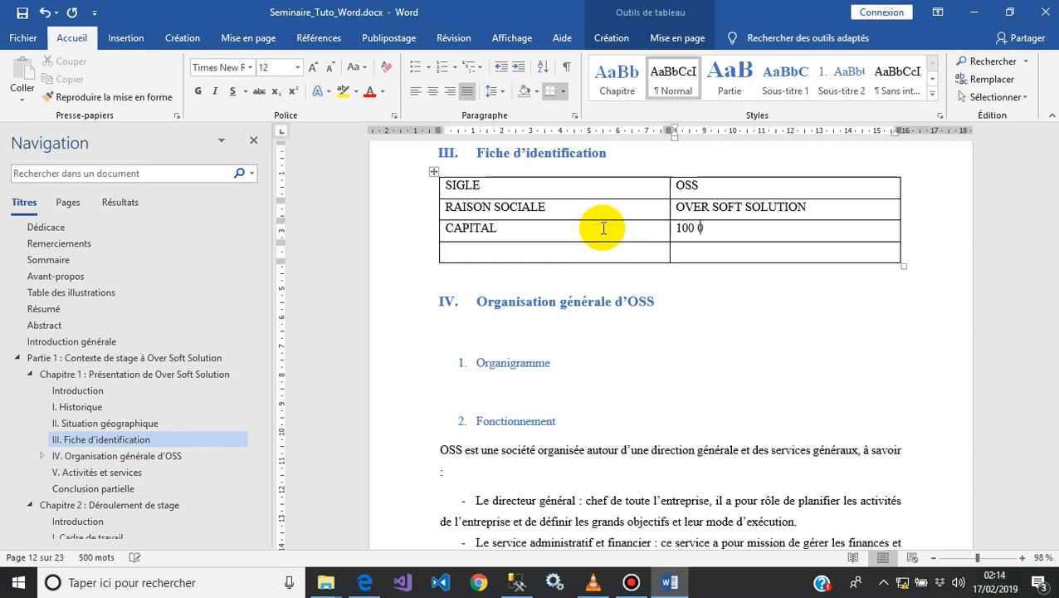
type("00 XAF")
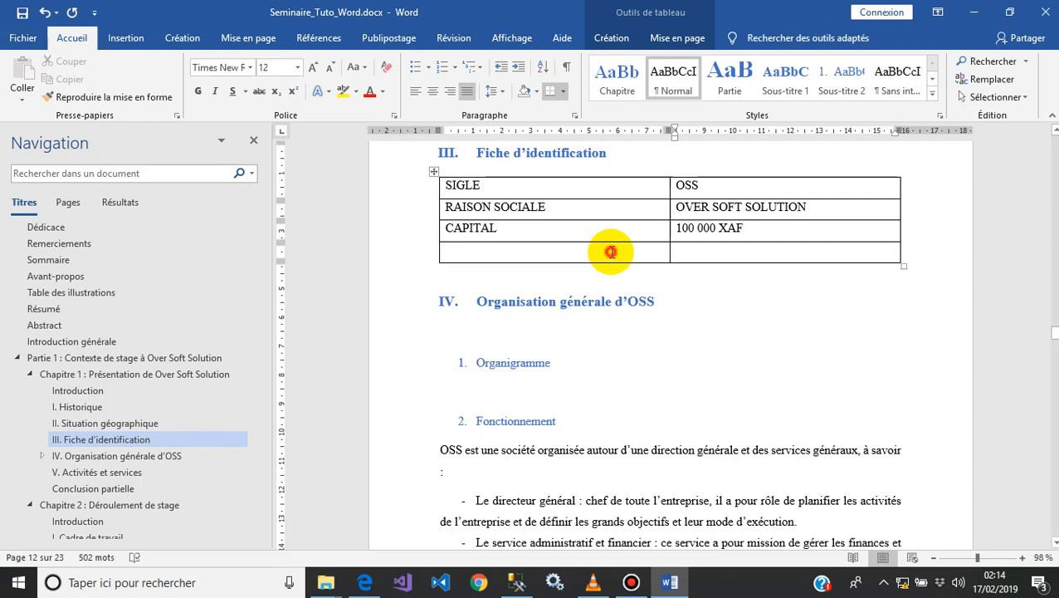
Delete the empty last row of the identification table.
left_click(612, 252)
right_click(611, 251)
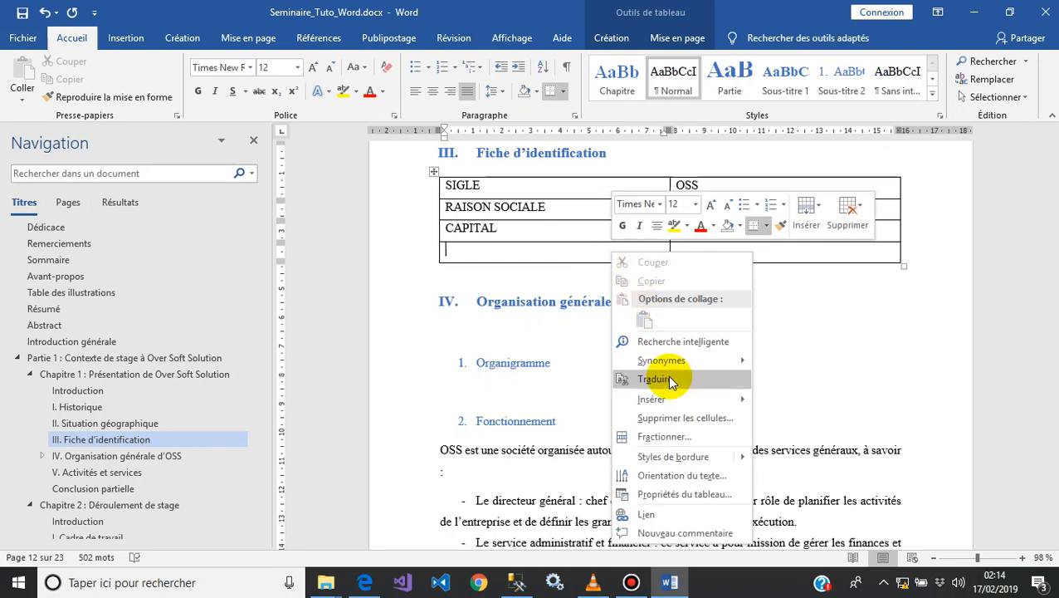
left_click(847, 221)
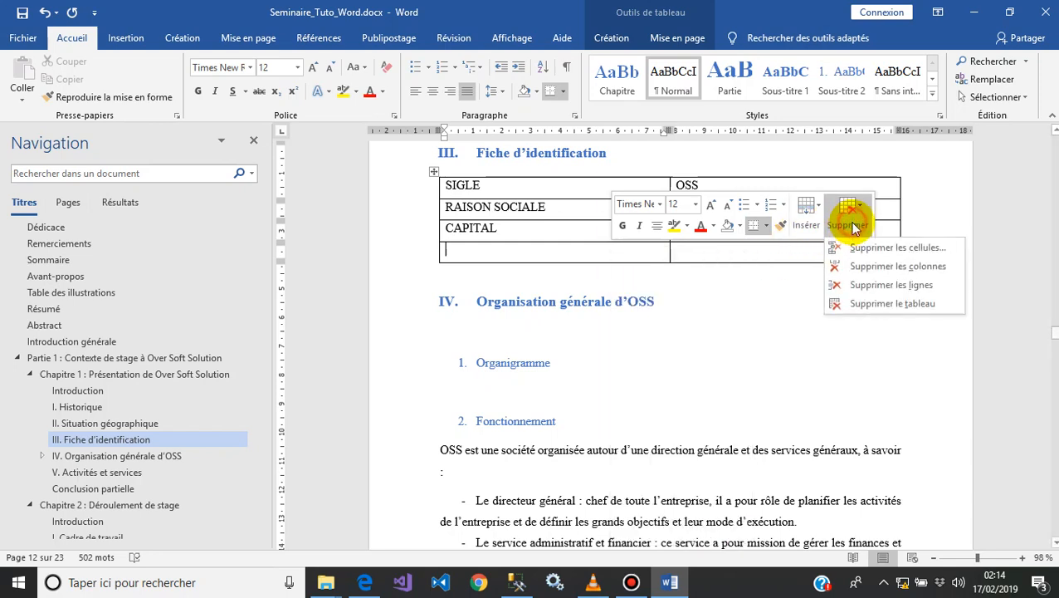
left_click(890, 286)
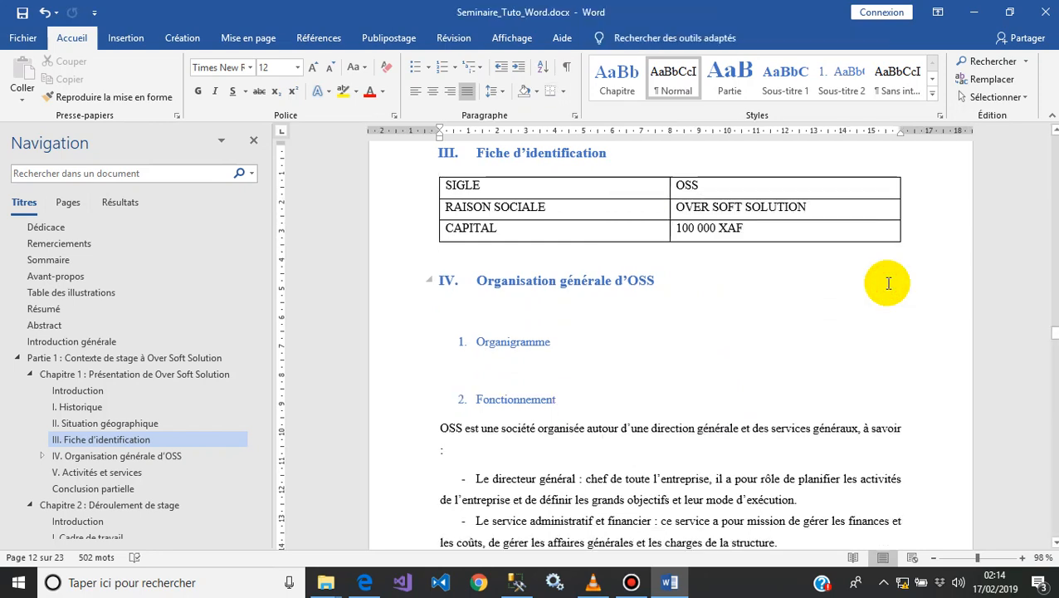
Append an empty row after the "CAPITAL" row of the identification table and delete that entire row again.
left_click(761, 227)
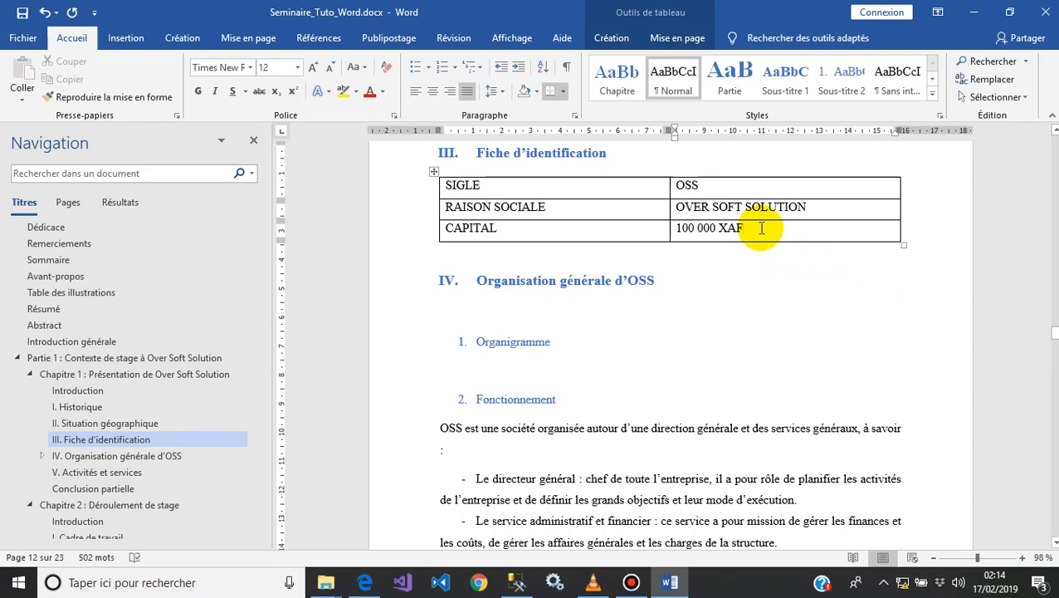
key("Tab")
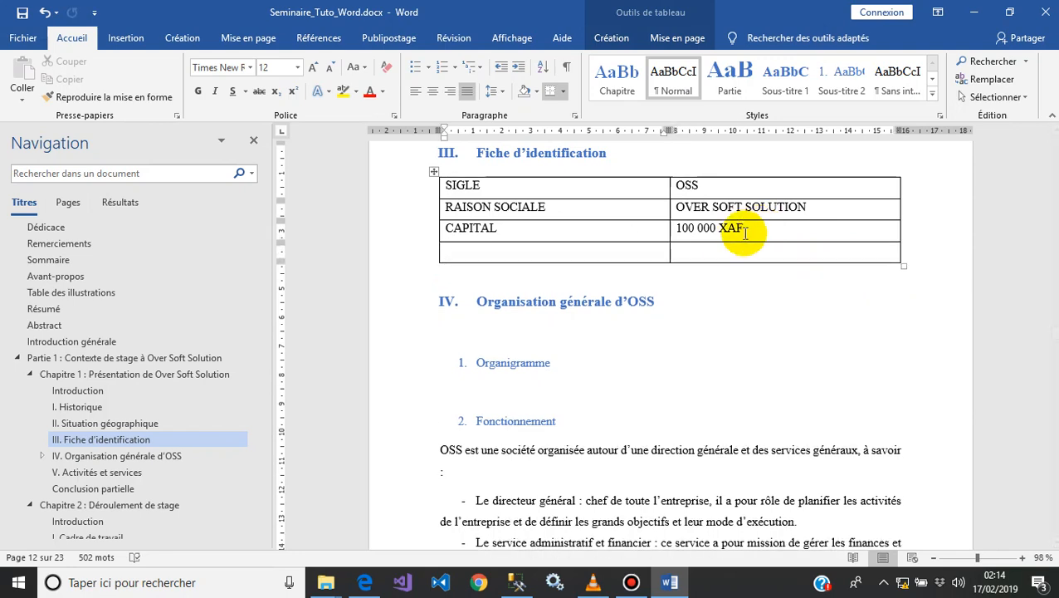
right_click(711, 252)
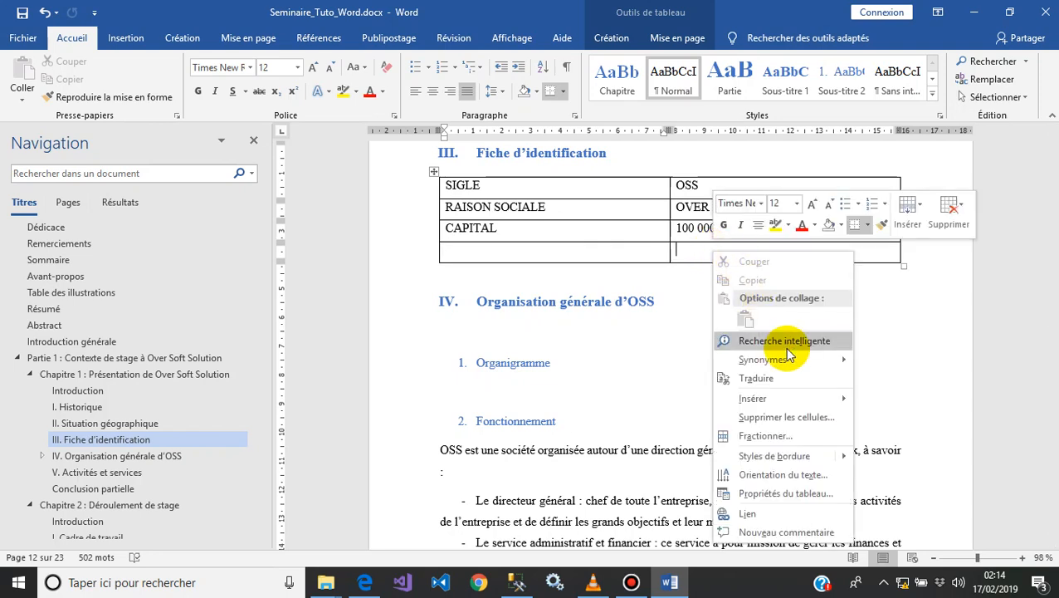
left_click(787, 419)
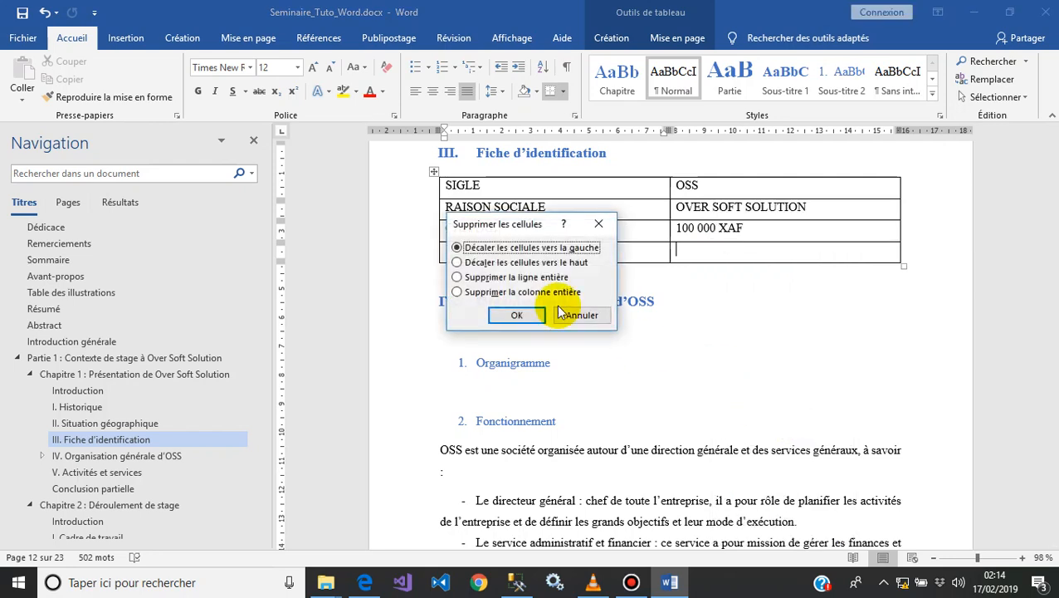
left_click(486, 279)
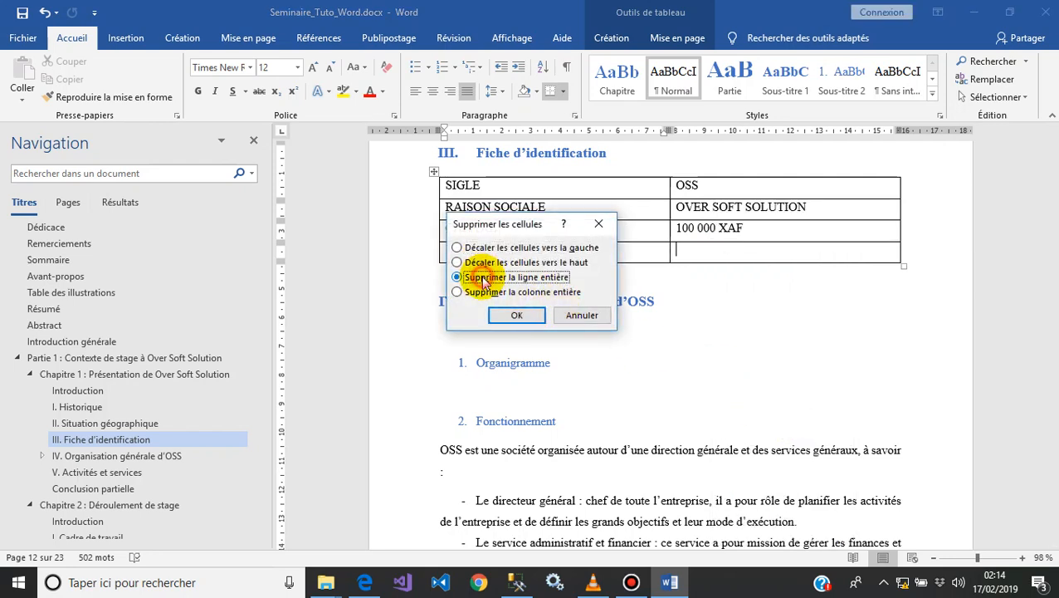
left_click(515, 316)
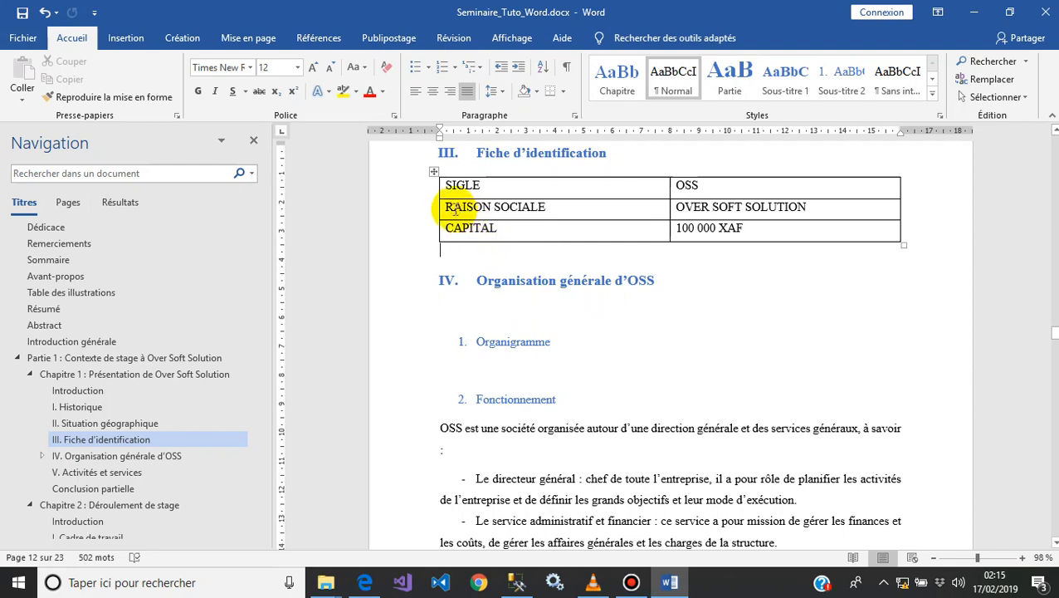
Try centred alignment on all cells of the identification table and set them back to top-left alignment.
left_click(432, 173)
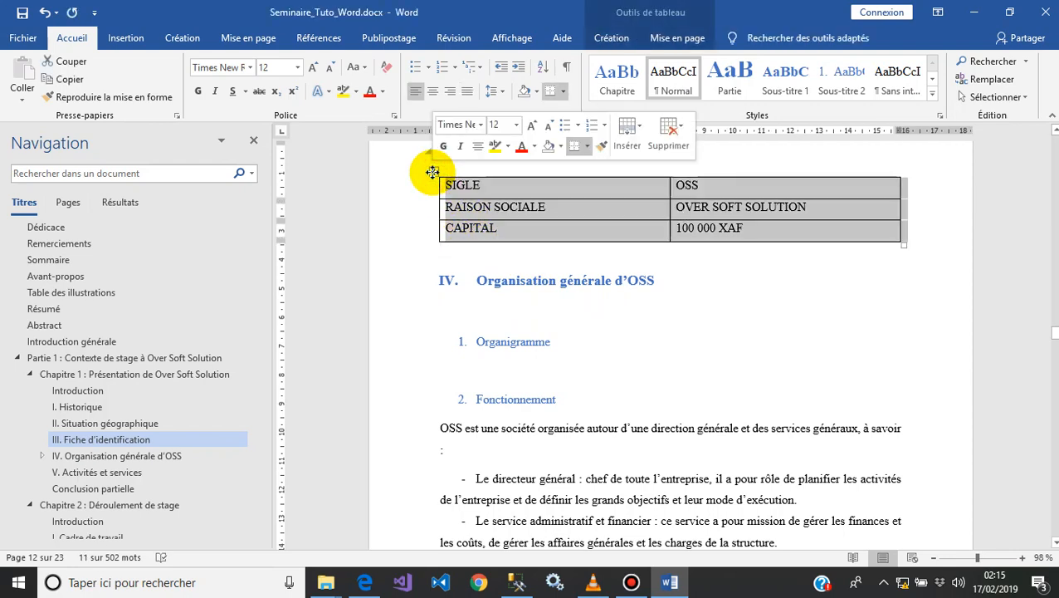
left_click(614, 40)
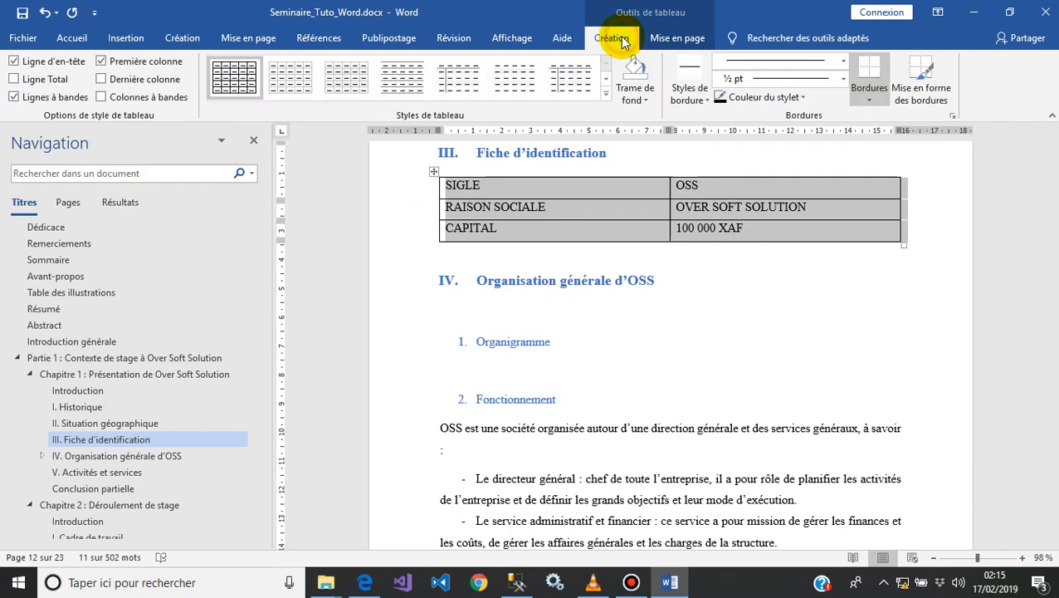
left_click(670, 40)
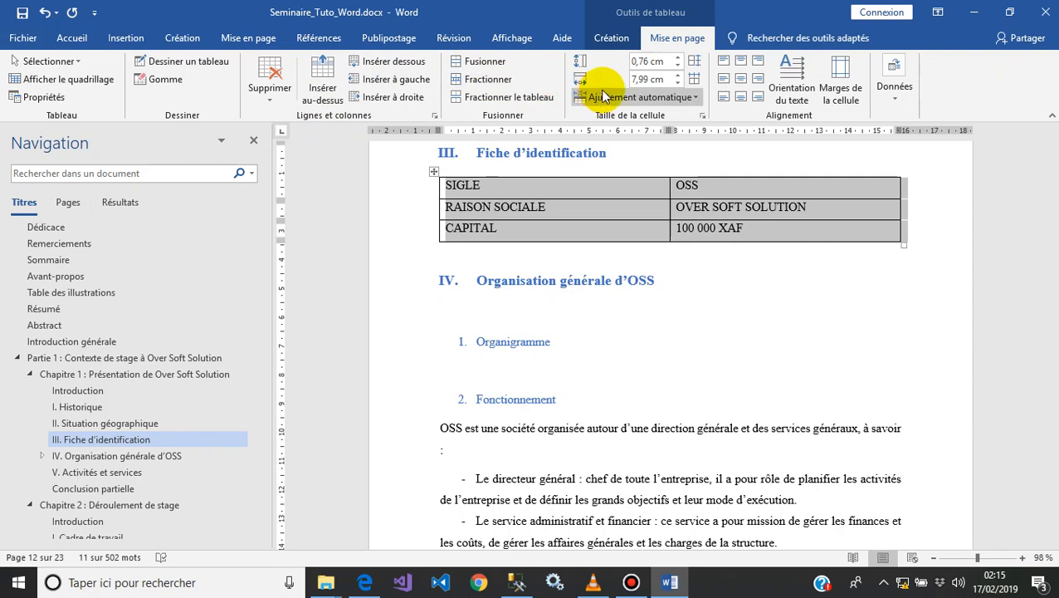
left_click(740, 80)
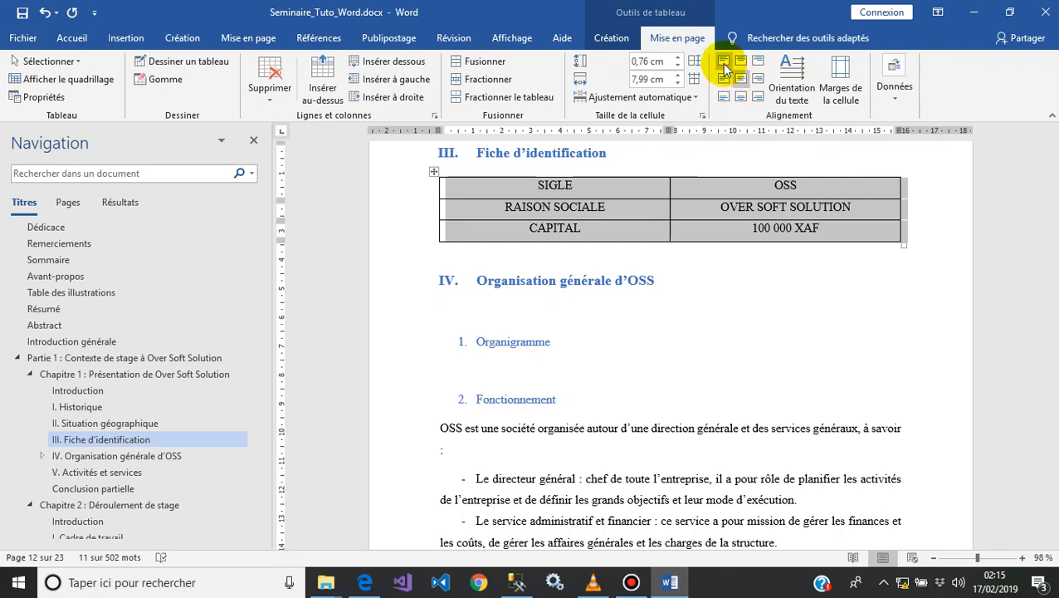
left_click(724, 63)
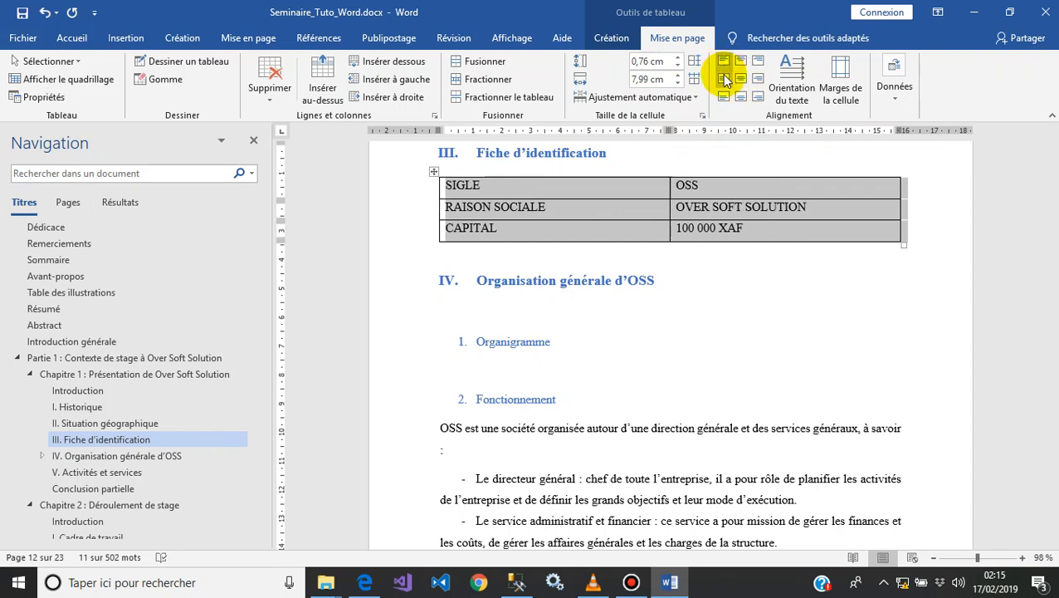
Apply the light blue variant of the "Tableau Grille 4" table style to the identification table.
left_click(610, 43)
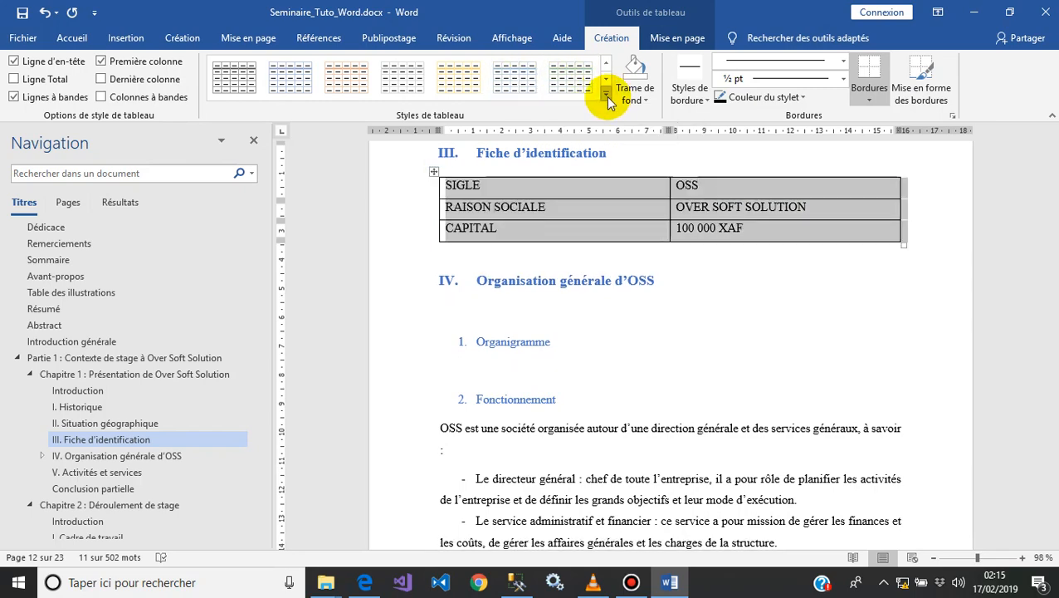
left_click(607, 97)
left_click_drag(606, 106, 601, 158)
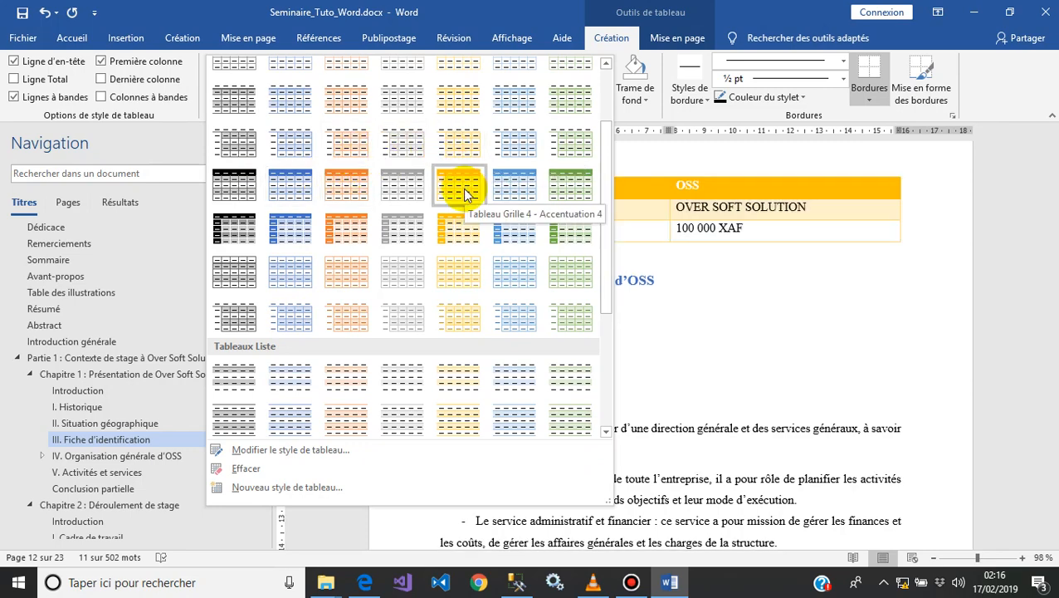
left_click(519, 194)
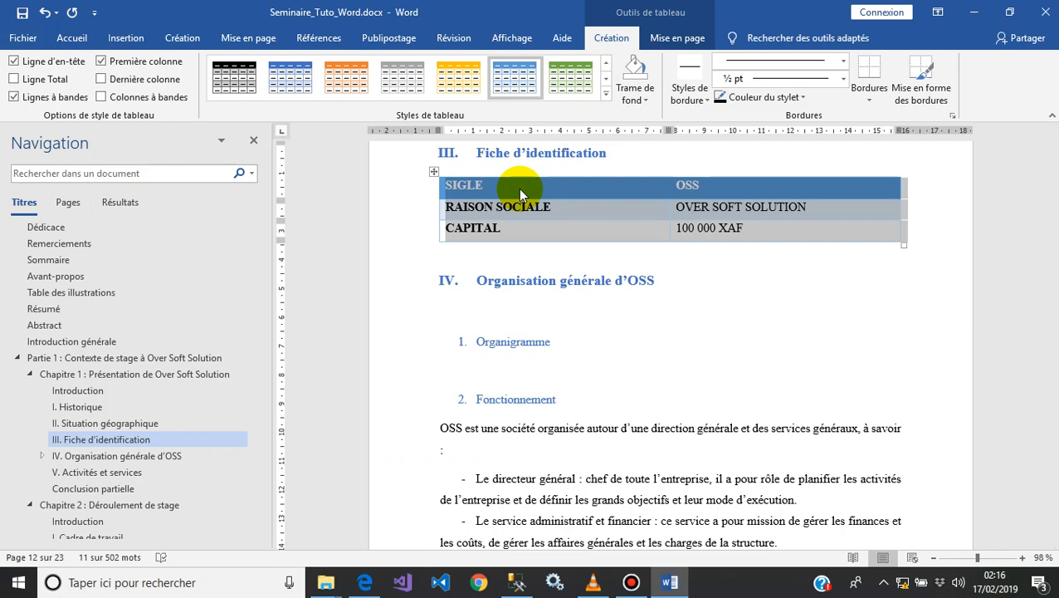
Turn off the header row option ("Ligne d'en-tête") for the identification table and save the document.
left_click(518, 188)
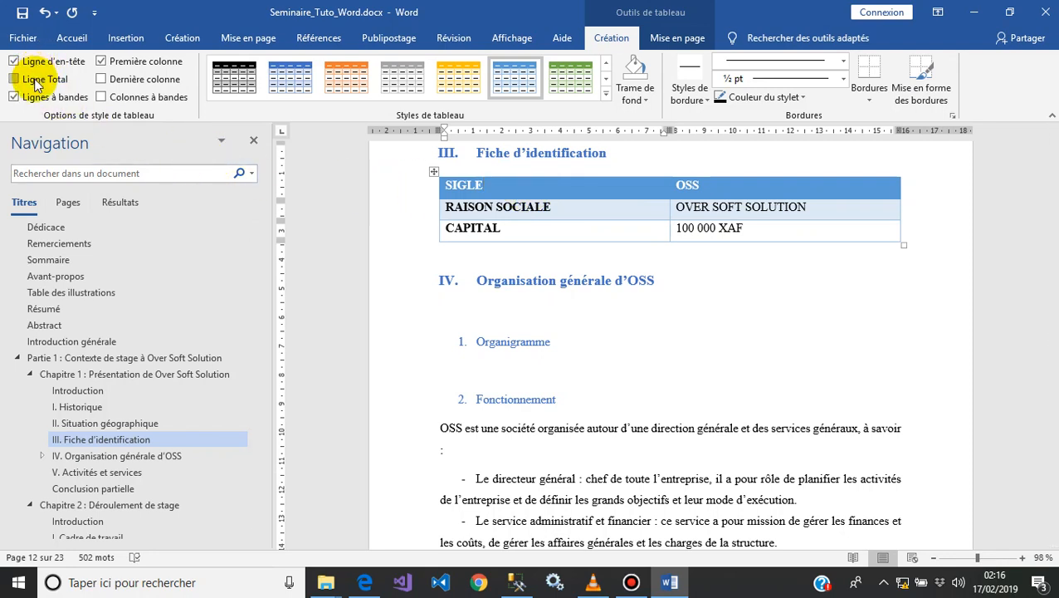
left_click(16, 61)
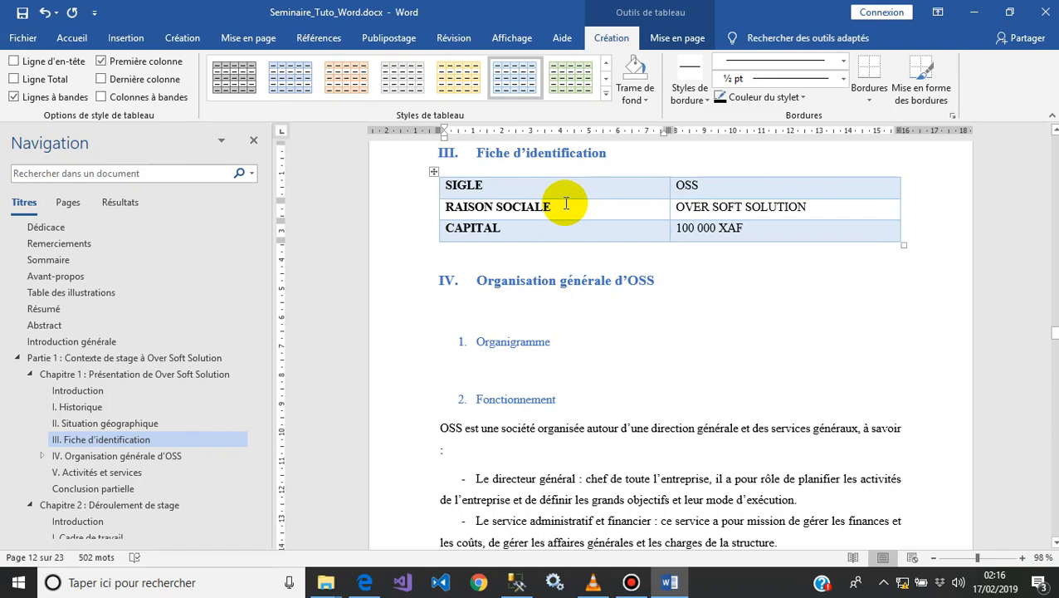
left_click(21, 15)
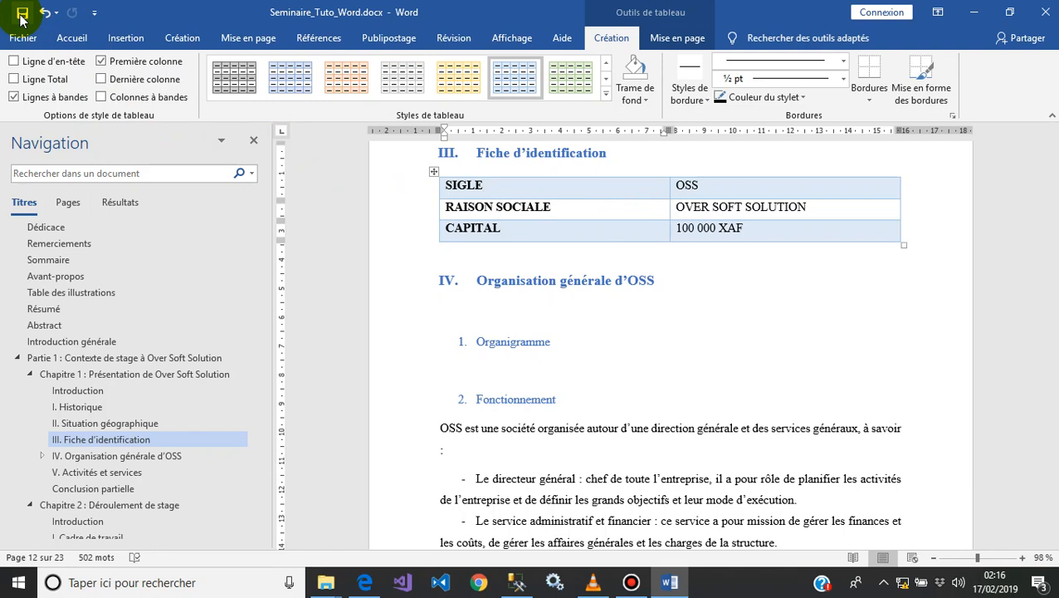